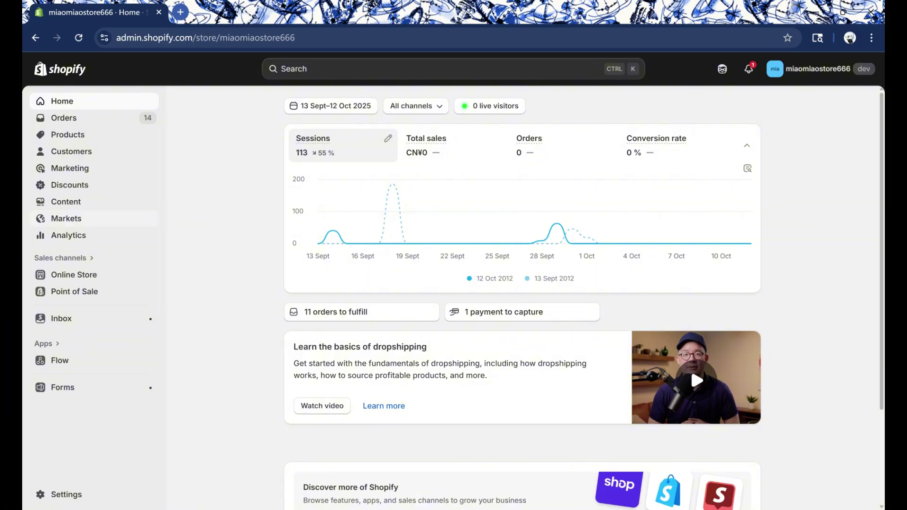
- Create a new market and name it North America
left_click(67, 218)
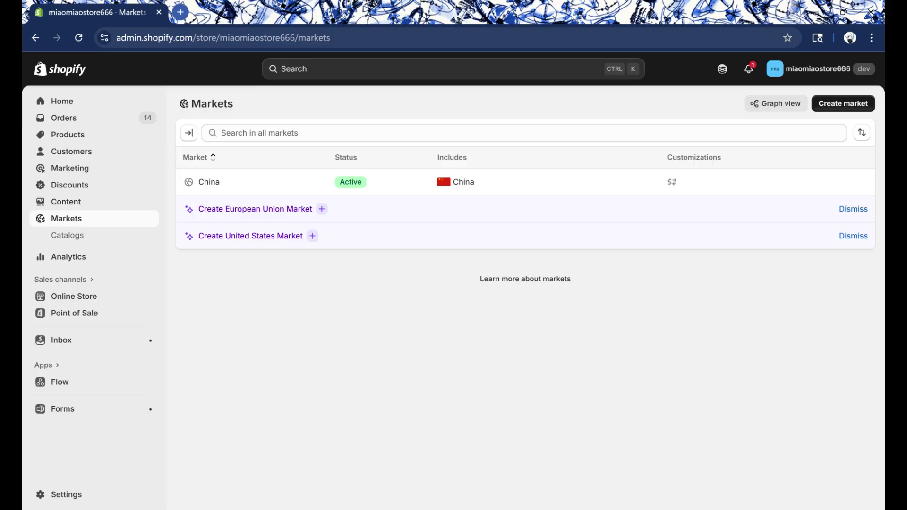
left_click(842, 104)
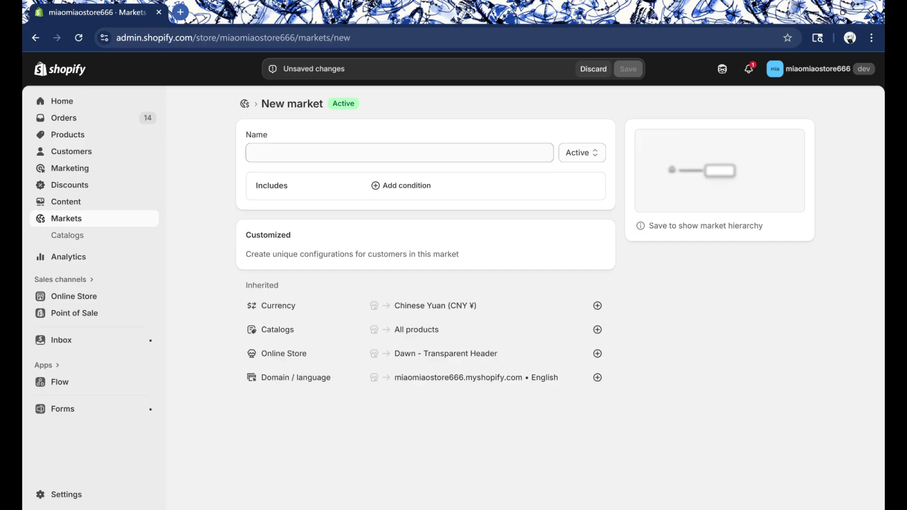
left_click(255, 153)
type("U")
key("BackSpace")
type("Nort")
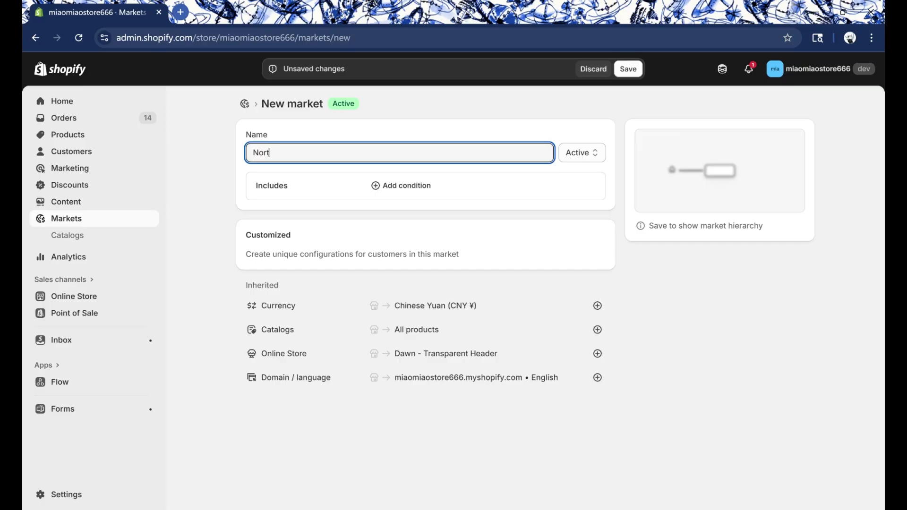
type("h America")
- Add United States and Canada as the regions included in the North America market
left_click(401, 185)
type("united")
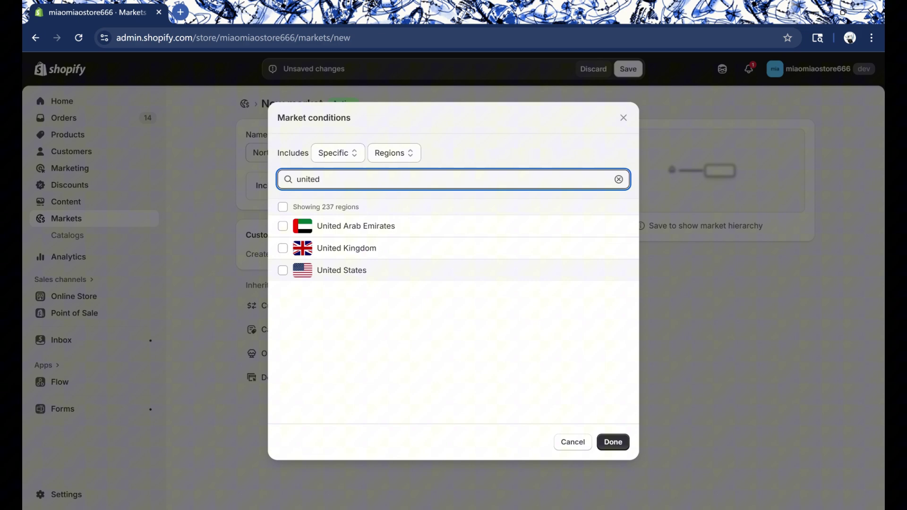
left_click(341, 270)
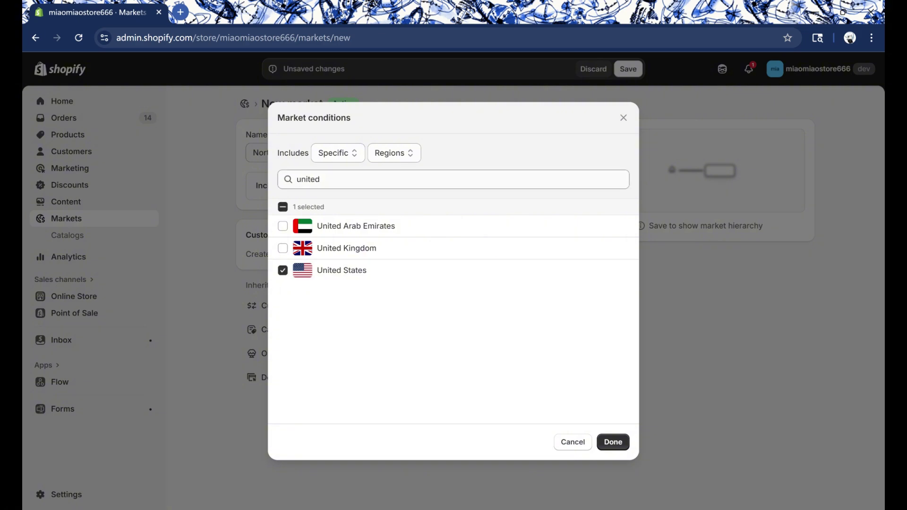
double_click(308, 179)
type("canada")
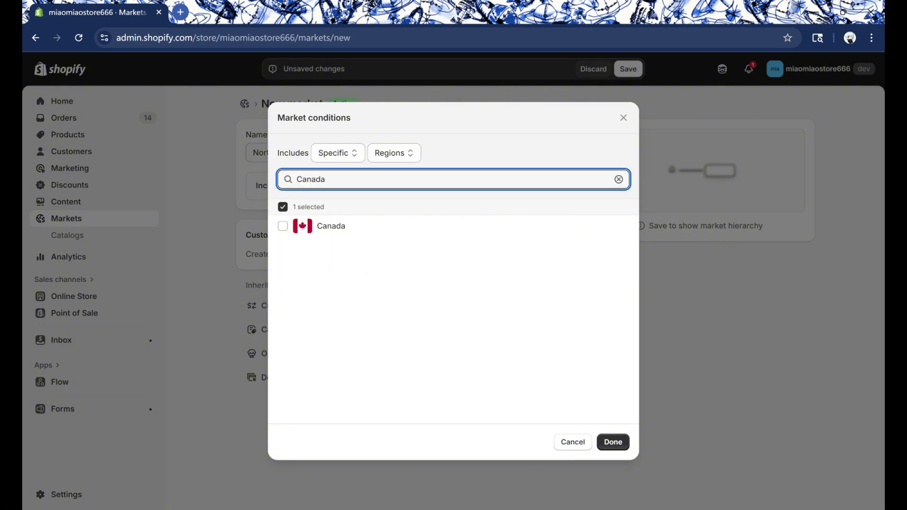
left_click(331, 226)
left_click(612, 442)
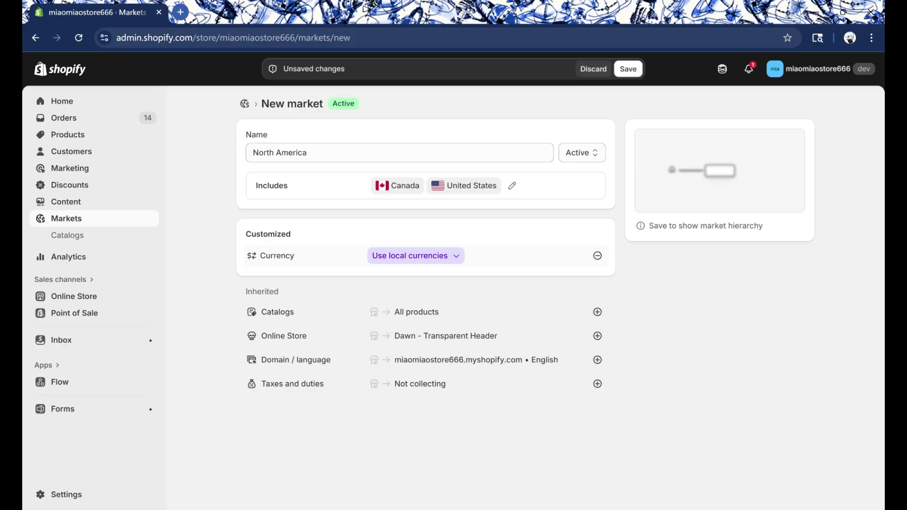
left_click(415, 256)
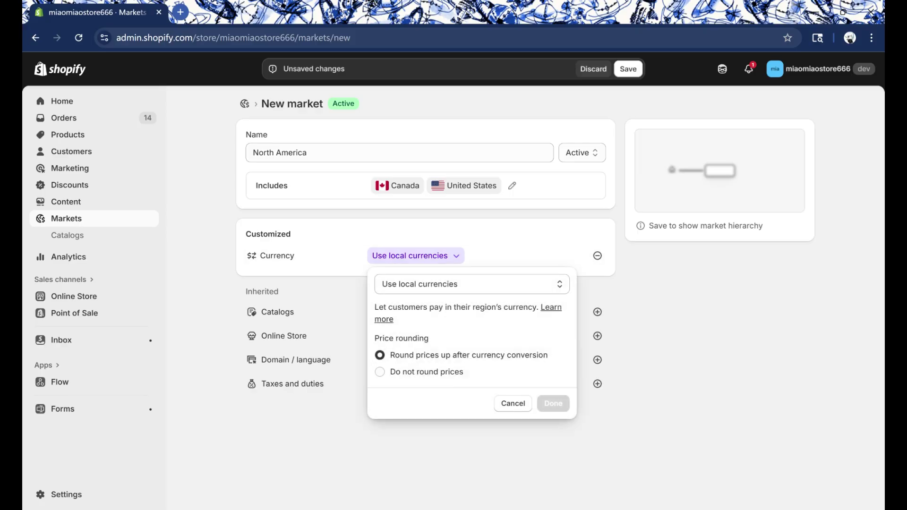
left_click(471, 283)
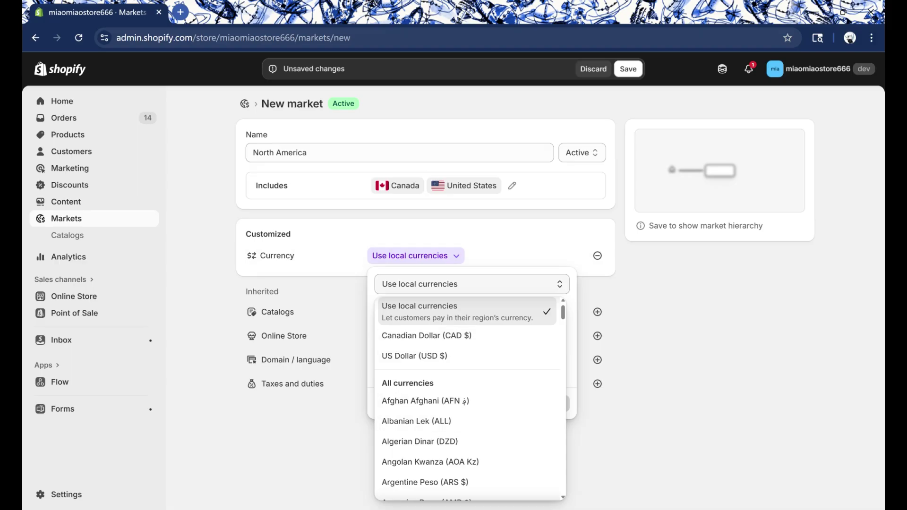
key("Escape")
key("Escape")
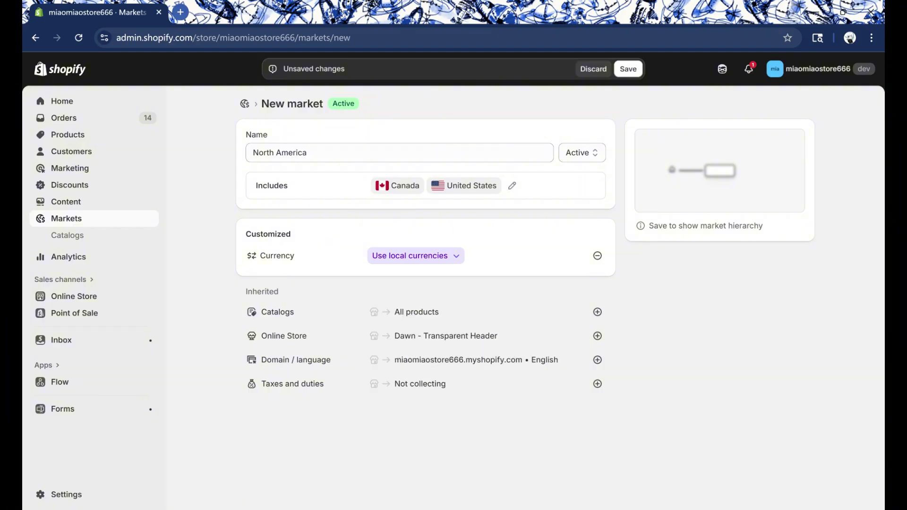
- Save the new North America market
left_click(597, 311)
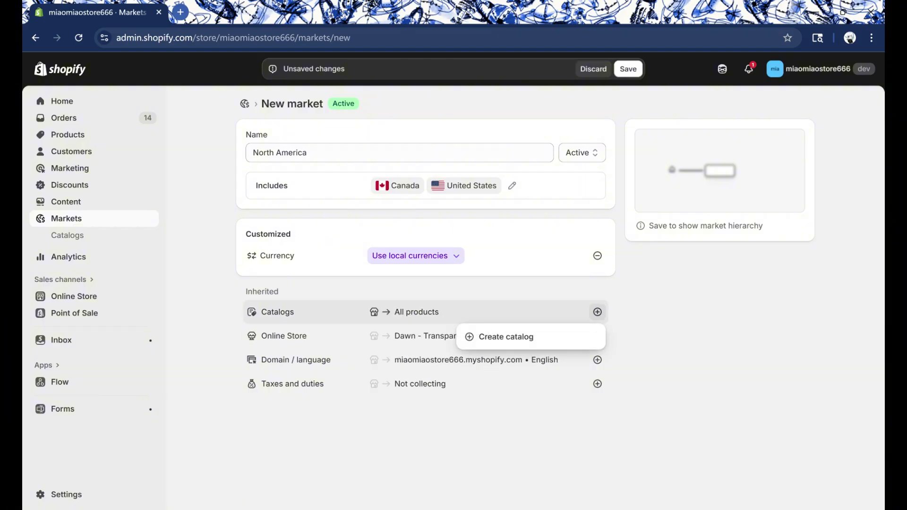
left_click(530, 336)
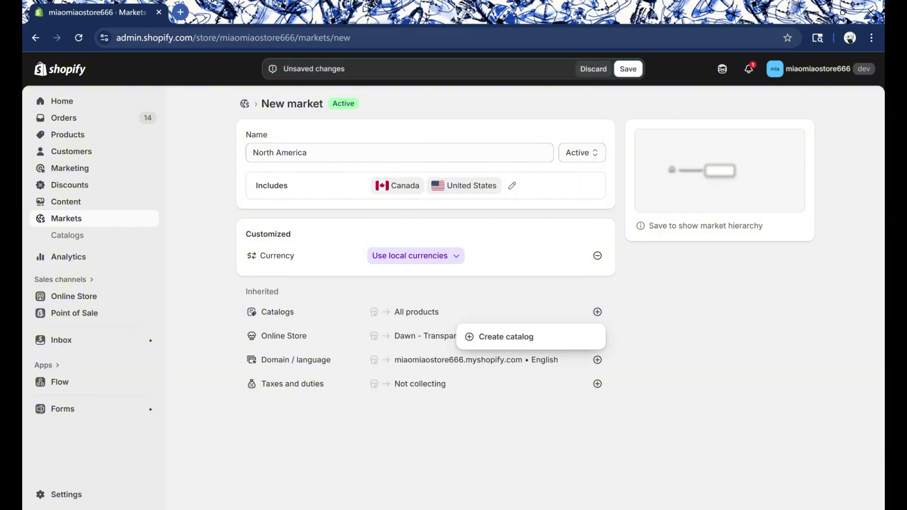
left_click(627, 68)
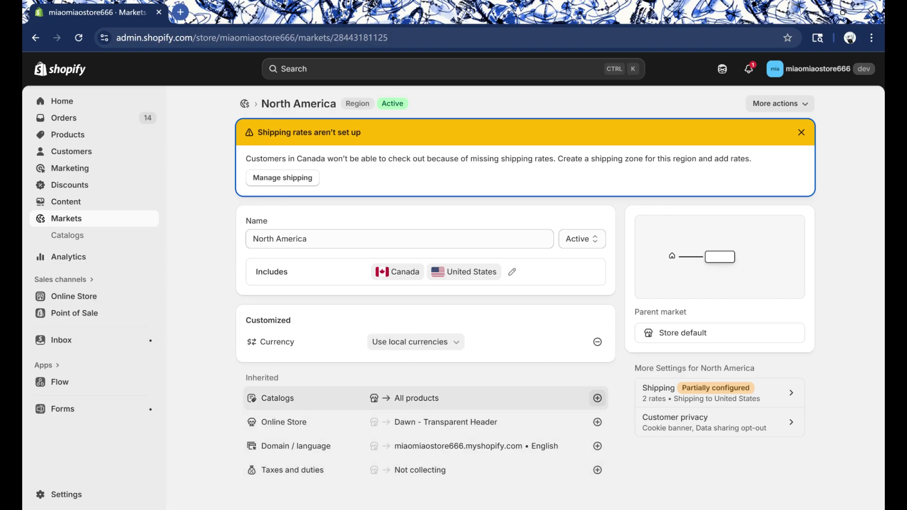
- Start a new catalog for the North America market and set its prices in US Dollar (USD $)
left_click(598, 398)
left_click(508, 423)
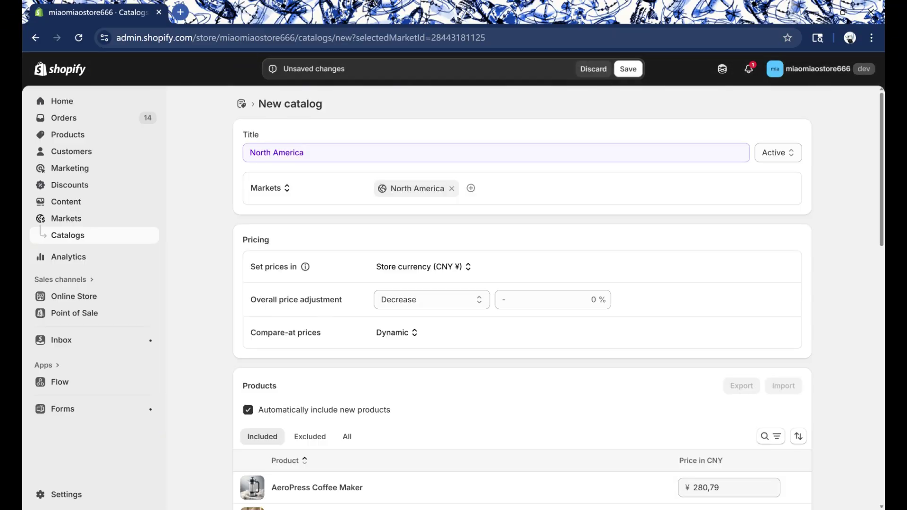
scroll(521, 298, "down", 4)
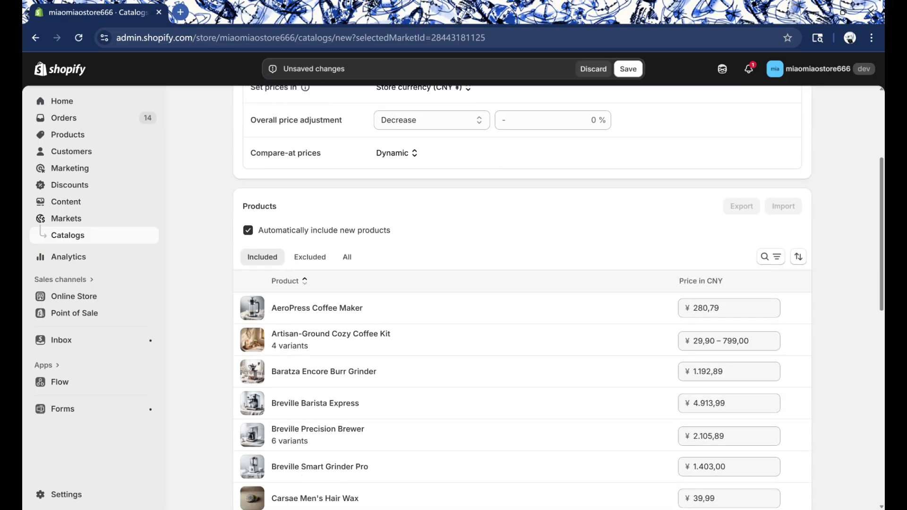
scroll(522, 298, "up", 4)
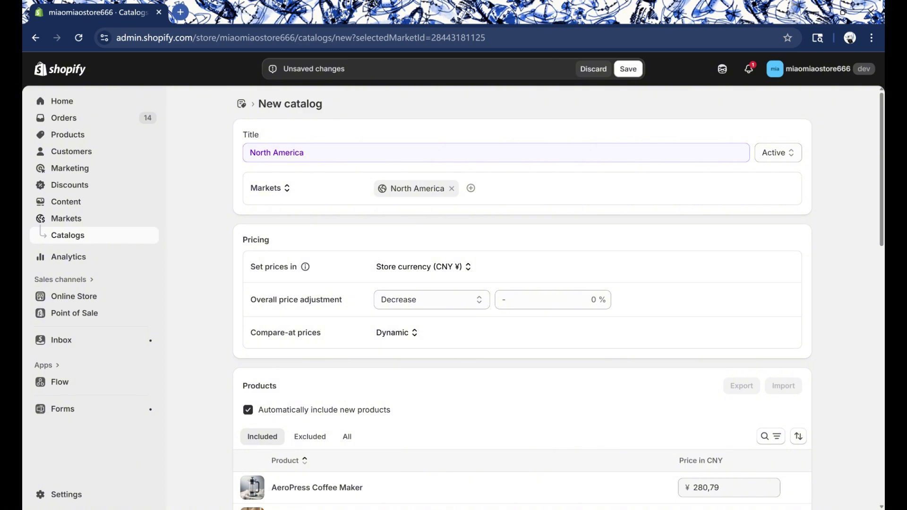
left_click(423, 266)
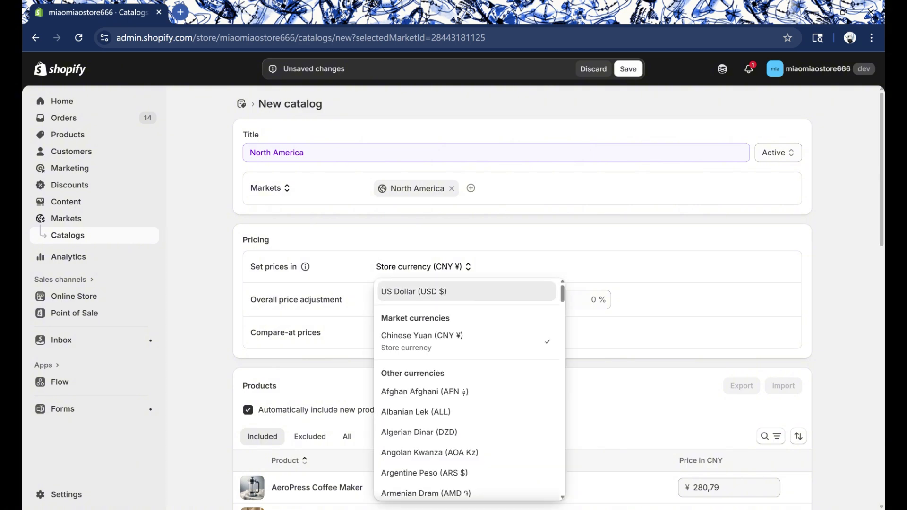
left_click(466, 291)
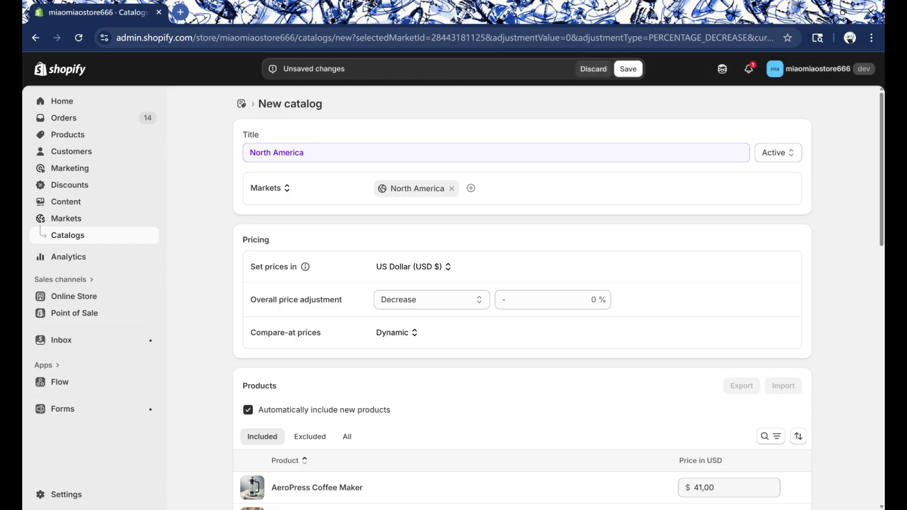
- Set the catalog's overall price adjustment to an increase of 10%
left_click(431, 299)
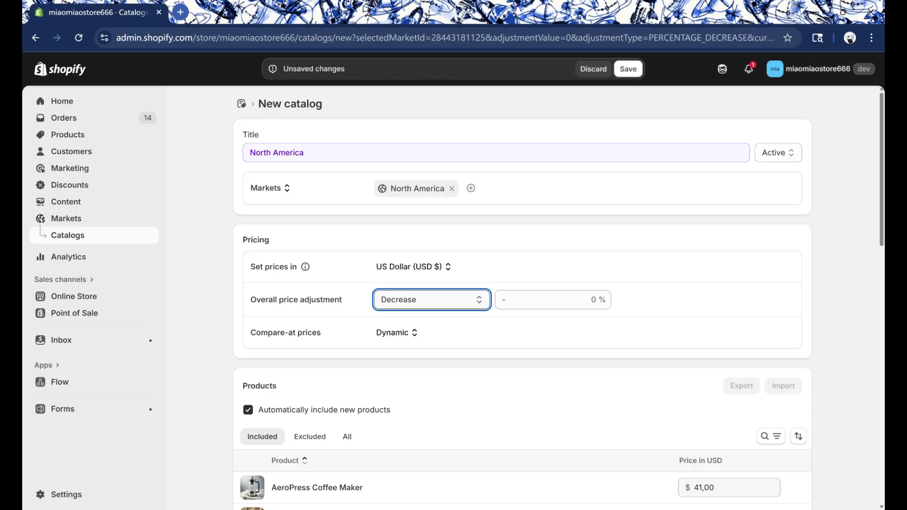
key("Down")
left_click(595, 299)
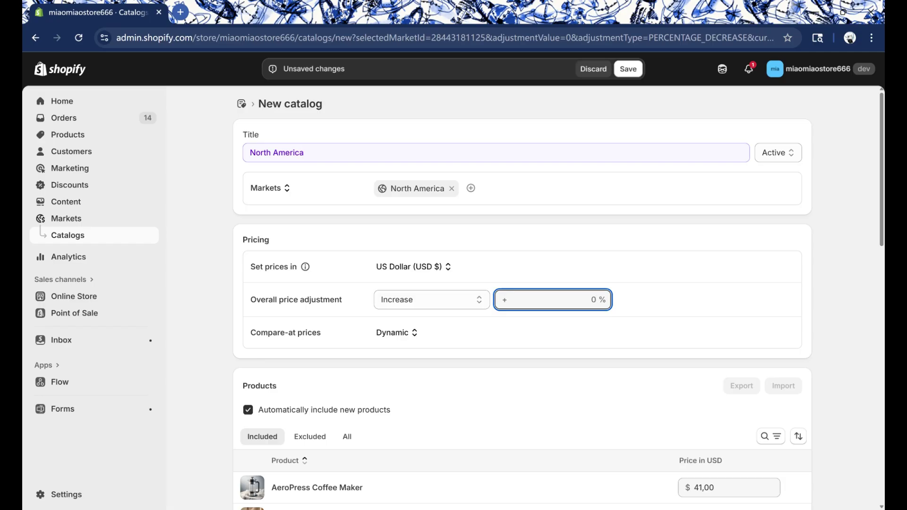
key("Up")
type("0")
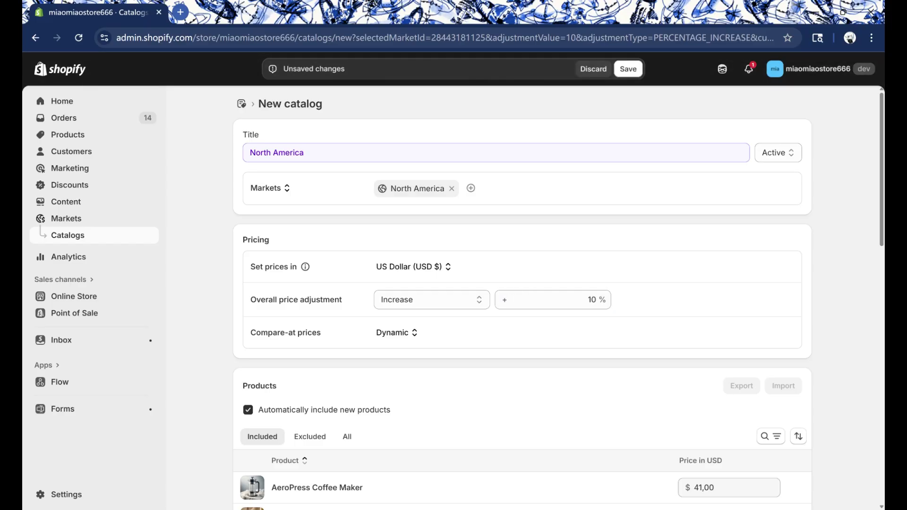
- Review the catalog's compare-at price options and its included and excluded products, and save the catalog
left_click(397, 333)
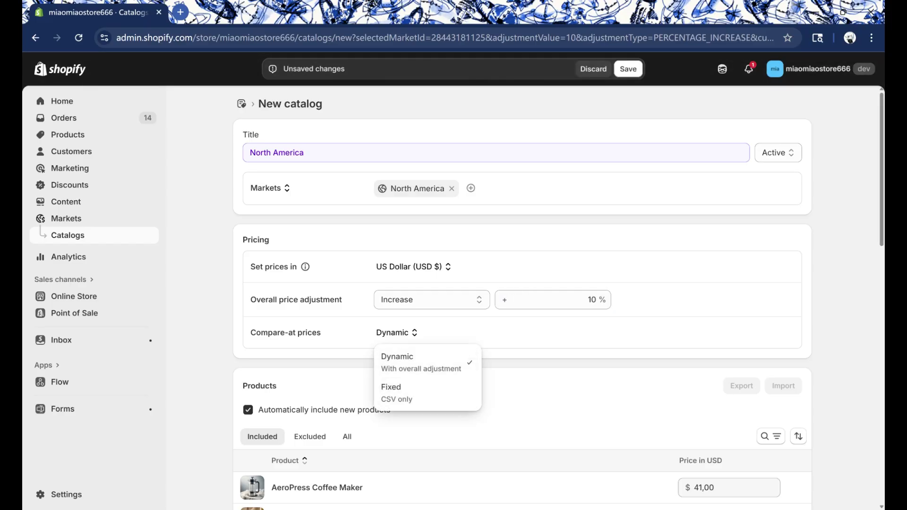
key("Escape")
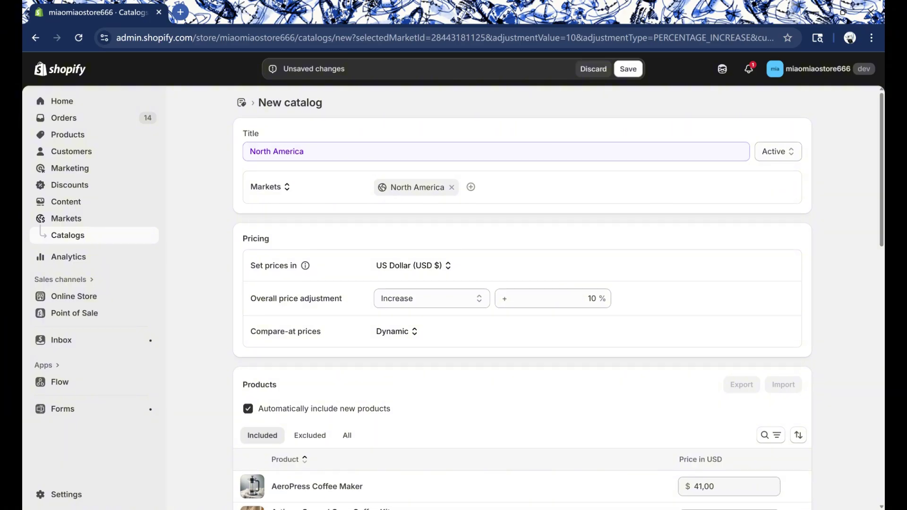
scroll(310, 257, "down", 4)
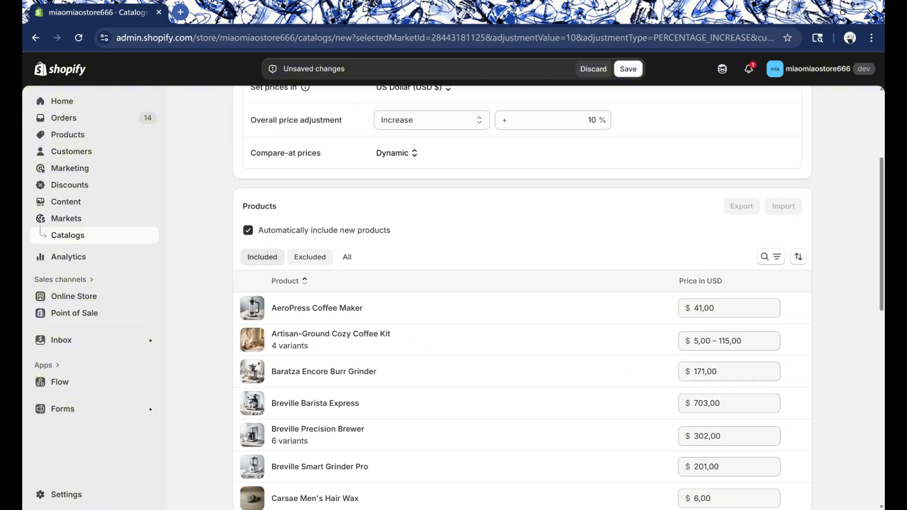
left_click(310, 257)
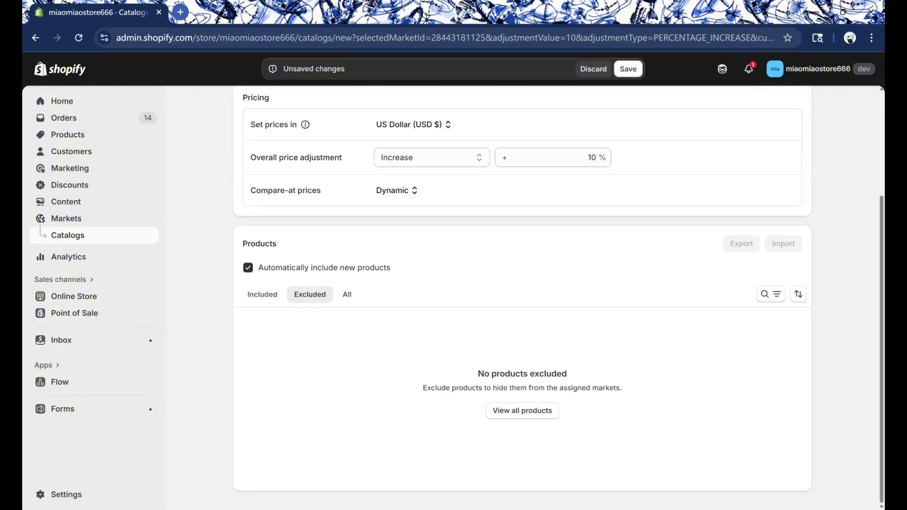
left_click(262, 293)
scroll(316, 345, "down", 1)
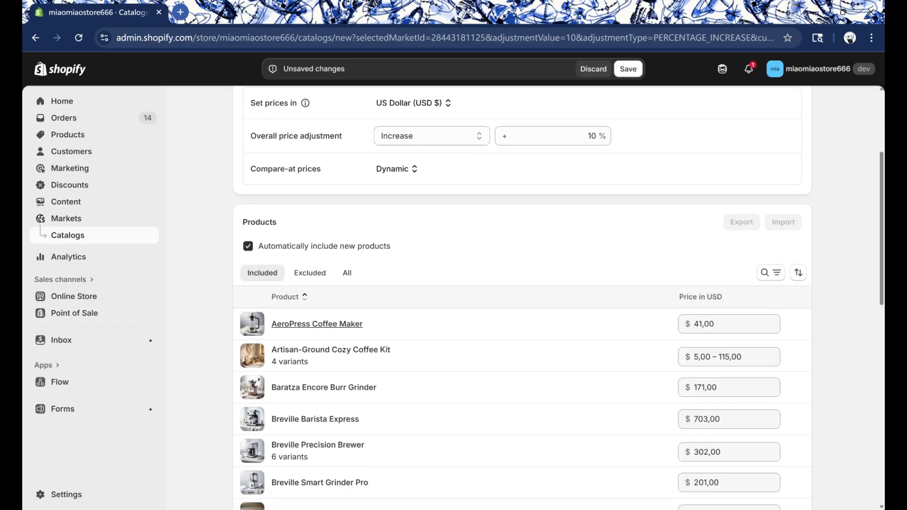
scroll(316, 324, "down", 10)
scroll(317, 324, "up", 12)
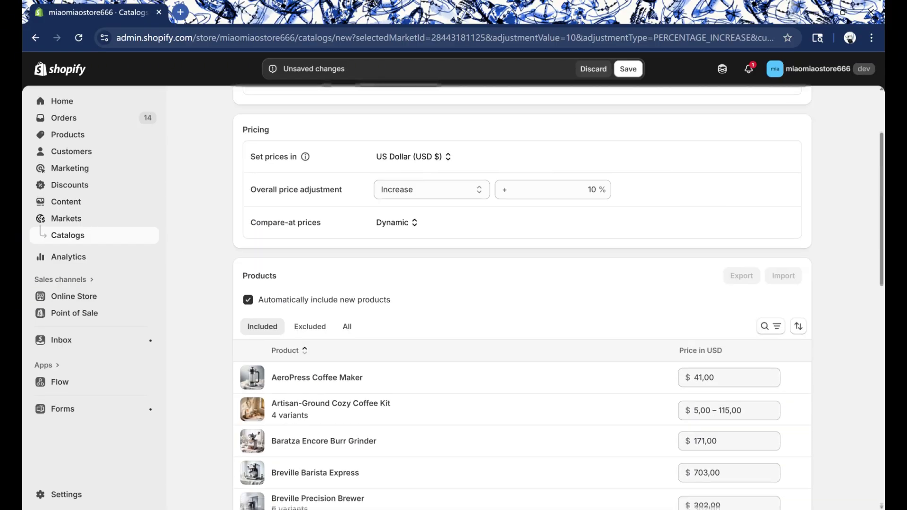
scroll(522, 297, "up", 2)
left_click(627, 68)
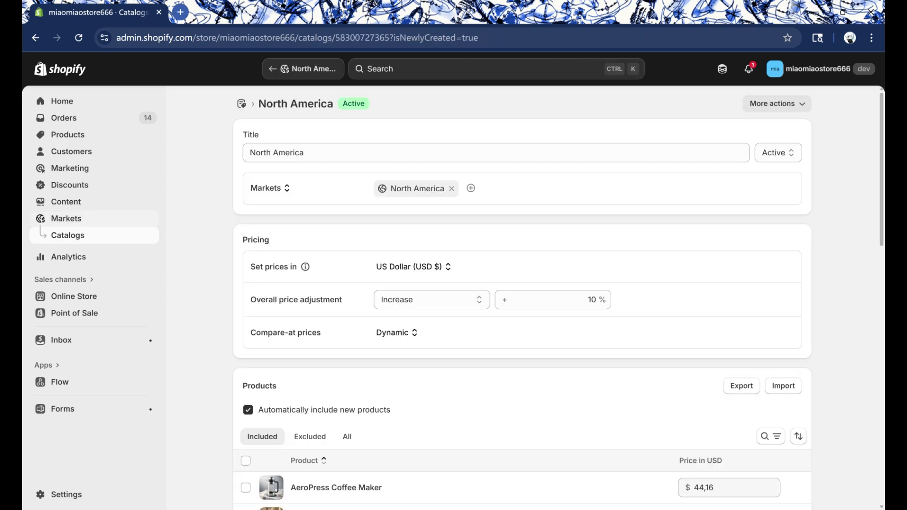
- Open the general shipping rates profile by way of the North America market's shipping settings
left_click(66, 218)
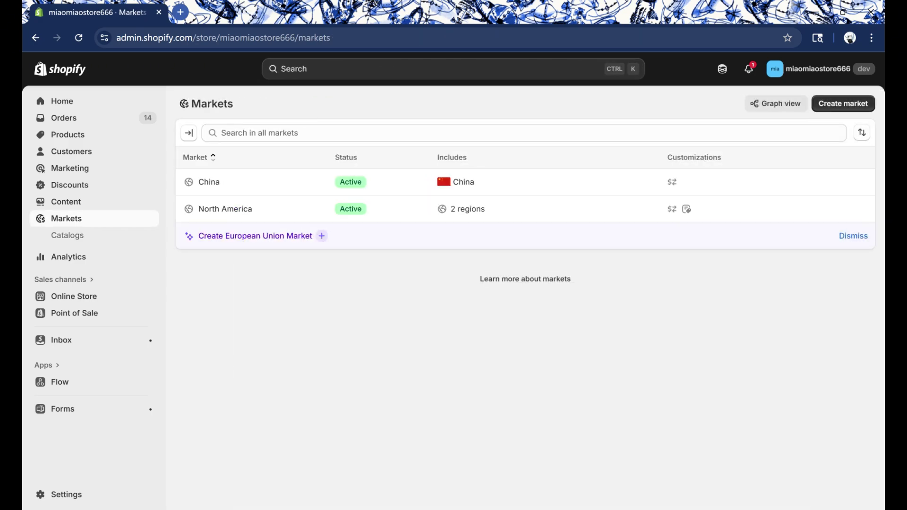
left_click(225, 209)
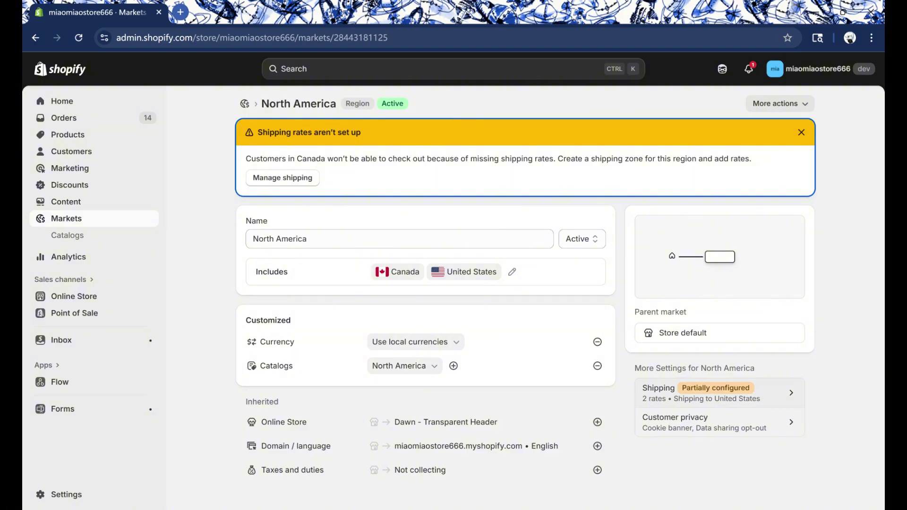
left_click(719, 393)
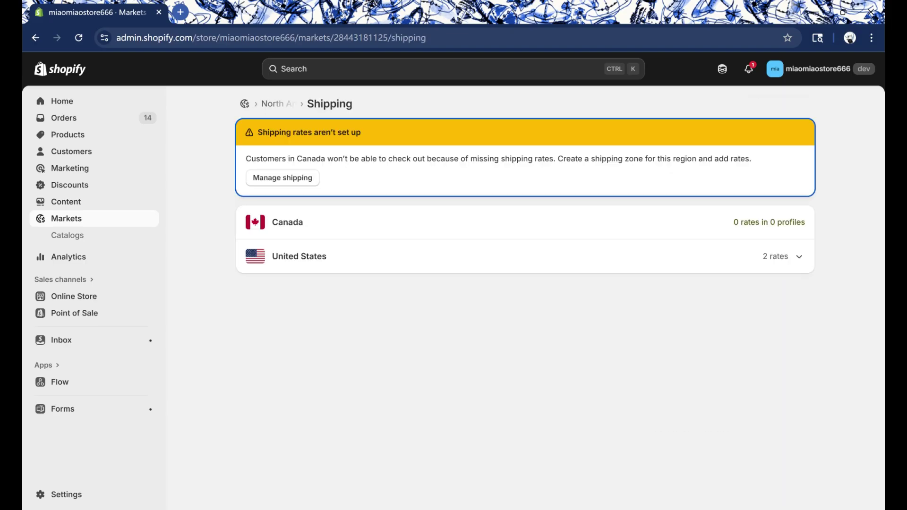
left_click(282, 178)
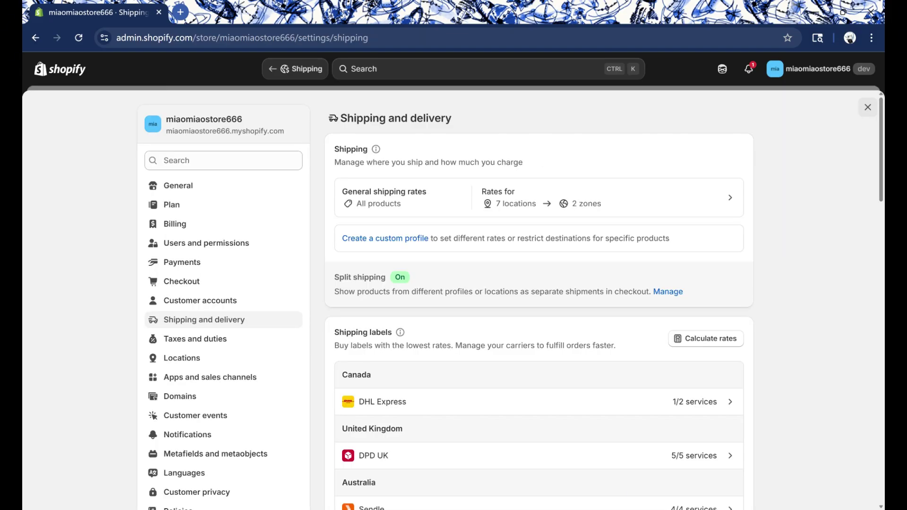
left_click(384, 198)
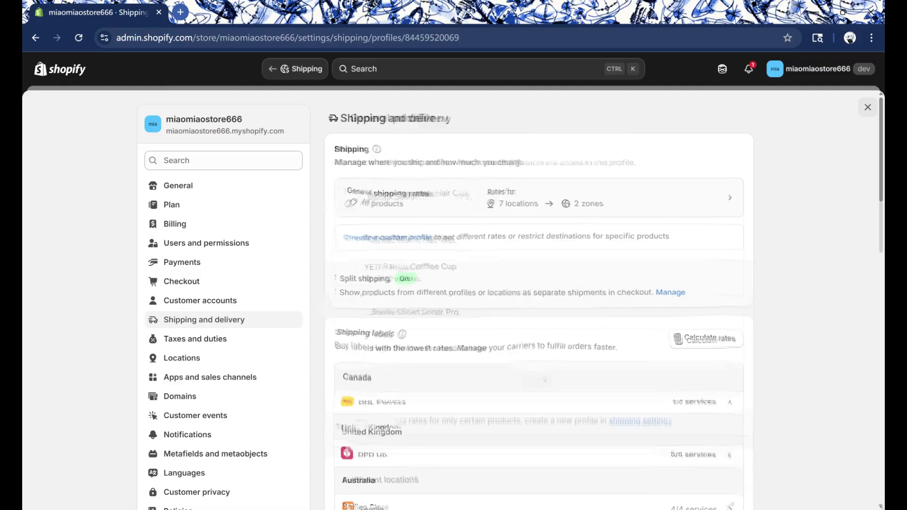
- Add all provinces of Canada to the International shipping zone in the general profile and save the profile
scroll(538, 297, "down", 5)
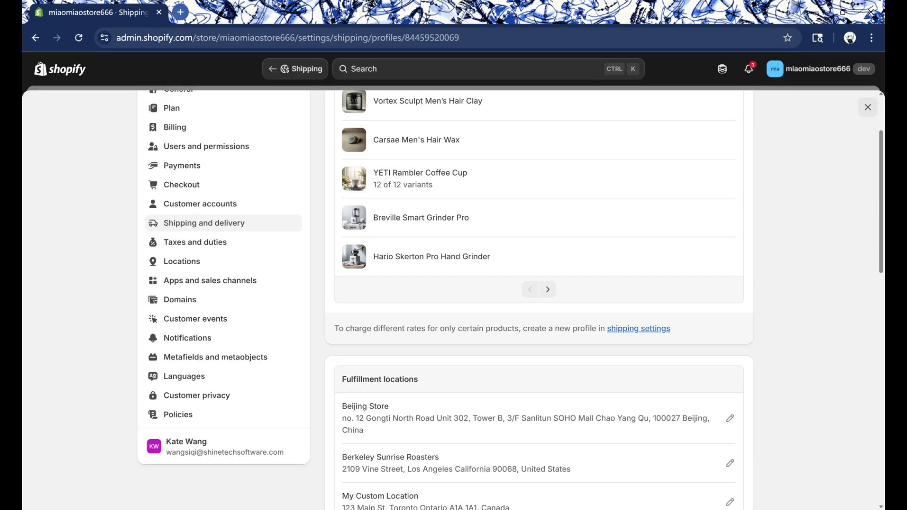
scroll(539, 297, "down", 1)
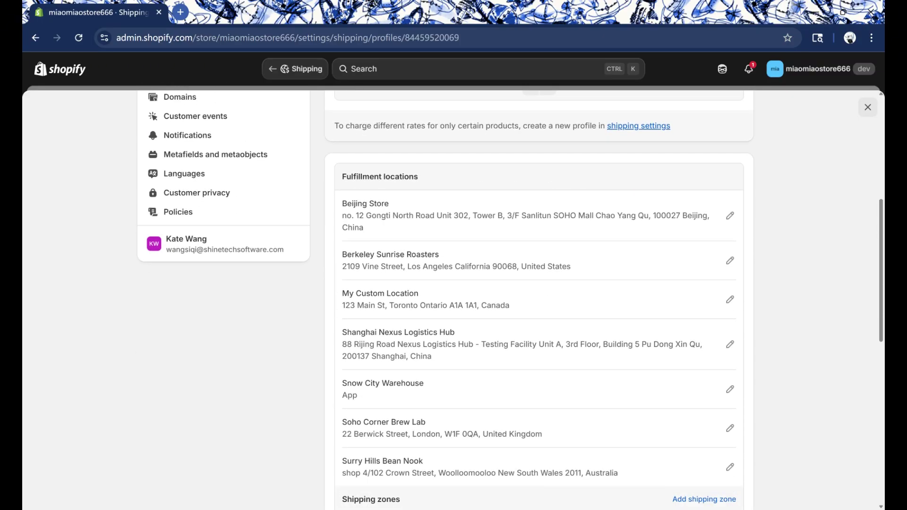
scroll(538, 297, "down", 6)
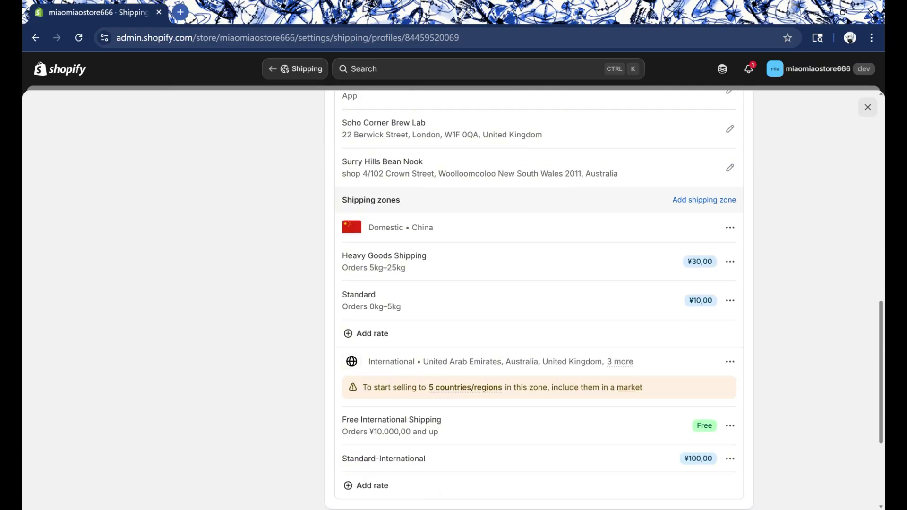
scroll(538, 298, "down", 4)
scroll(538, 298, "up", 3)
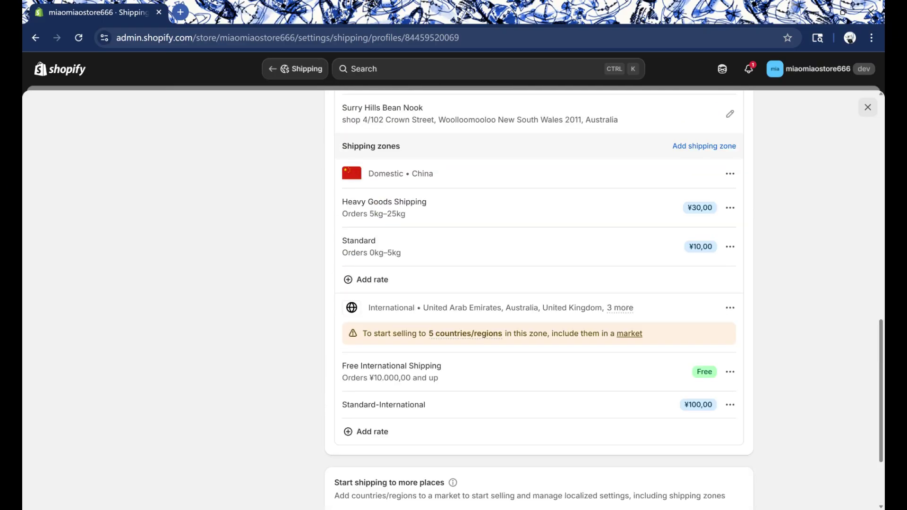
left_click(729, 307)
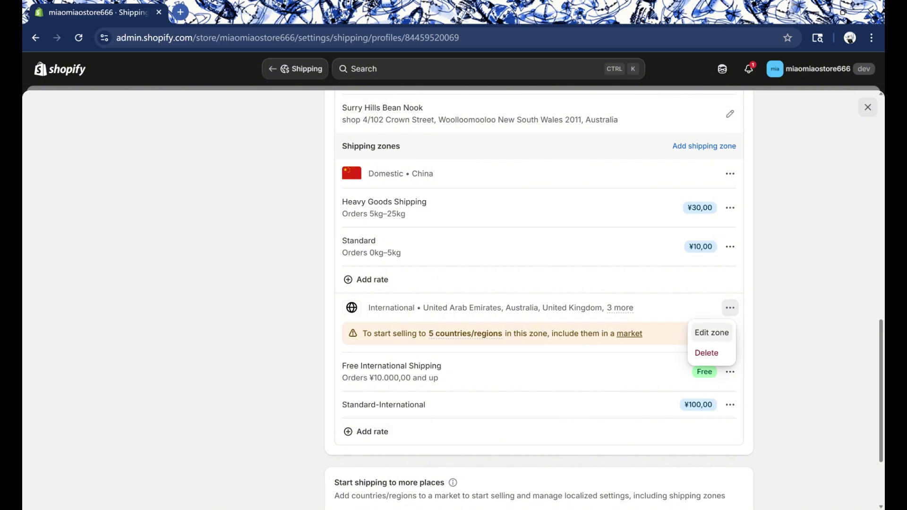
left_click(711, 333)
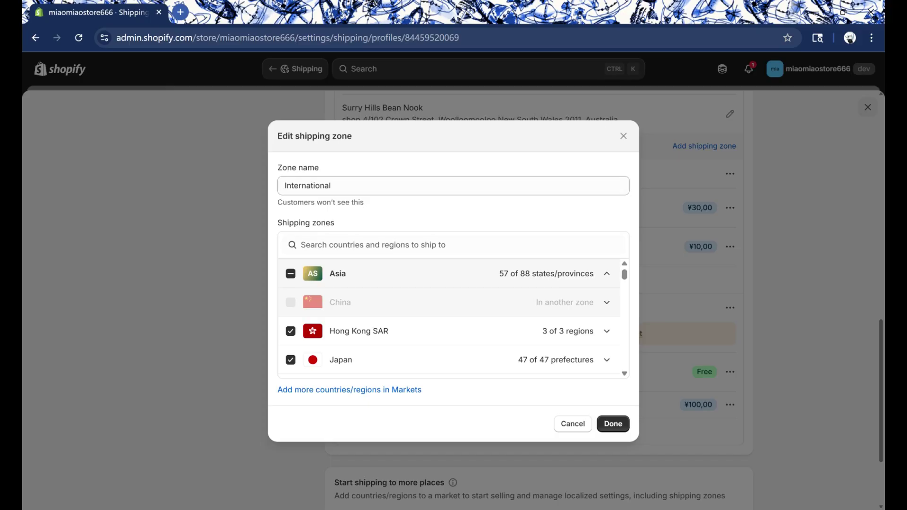
scroll(448, 319, "down", 10)
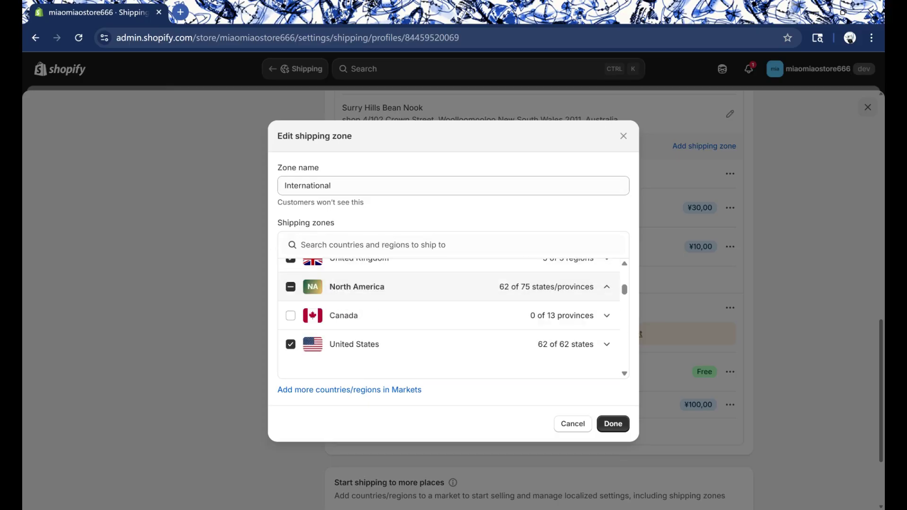
left_click(606, 278)
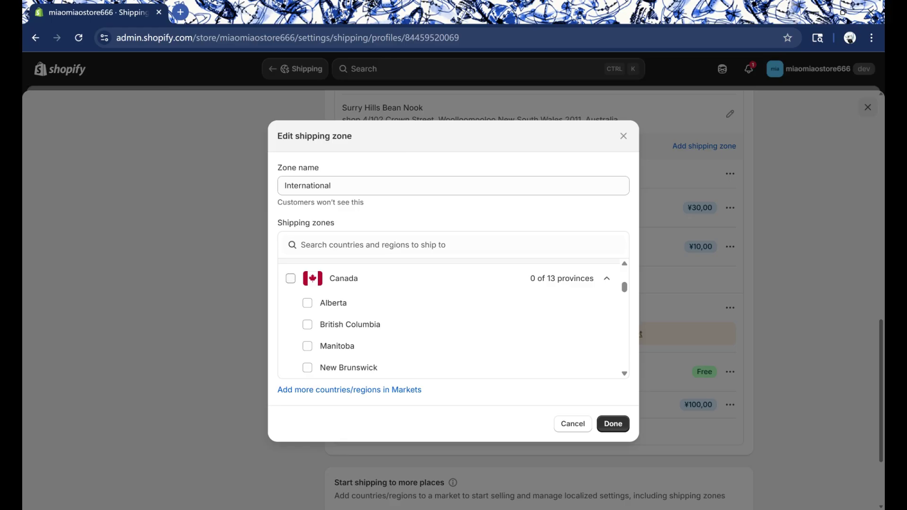
left_click(291, 278)
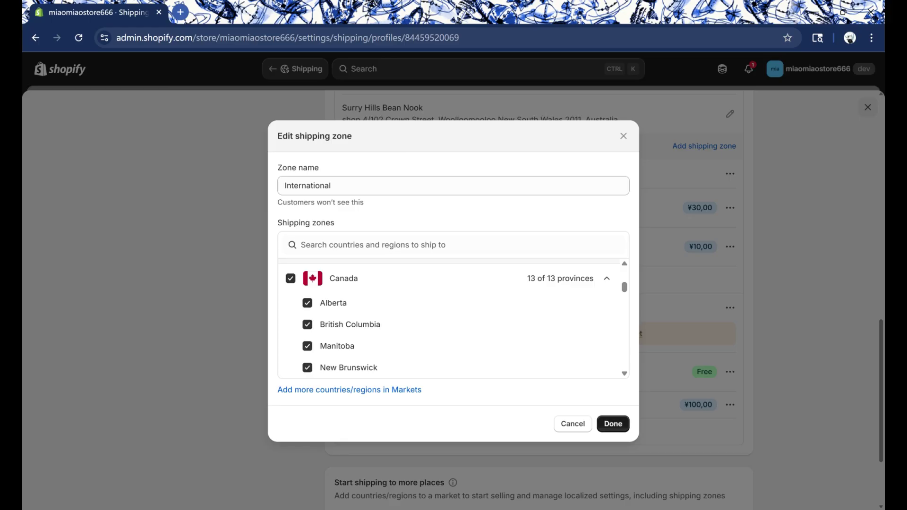
left_click(612, 423)
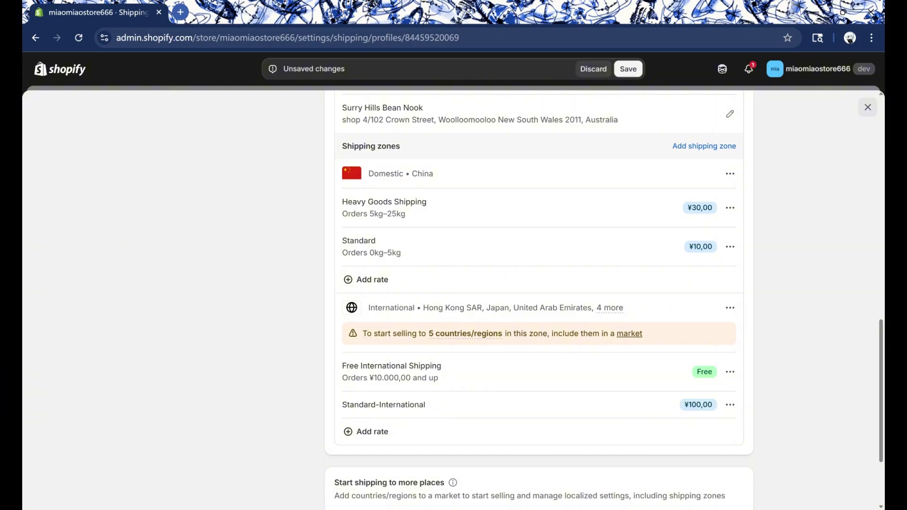
left_click(628, 68)
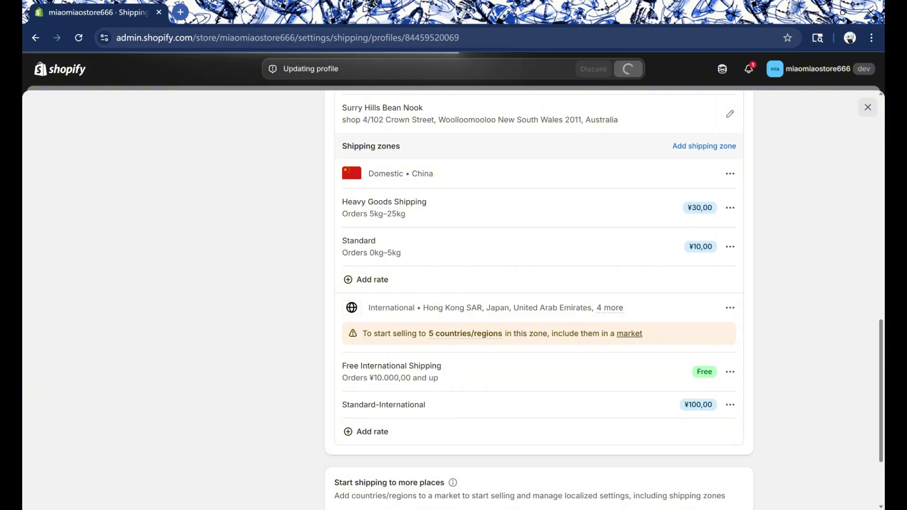
- Go to the Dawn - Transparent Header theme editor and check the header's country/region selector setting
scroll(539, 298, "up", 10)
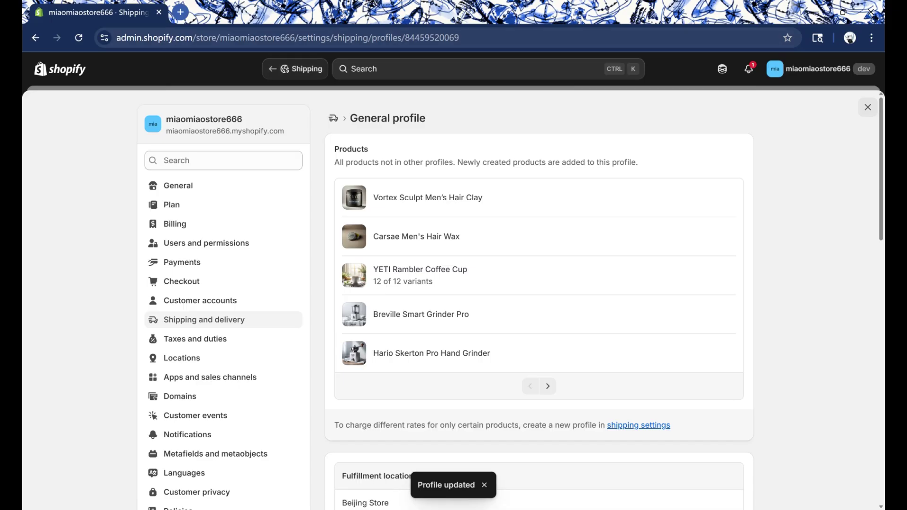
left_click(295, 69)
left_click(763, 395)
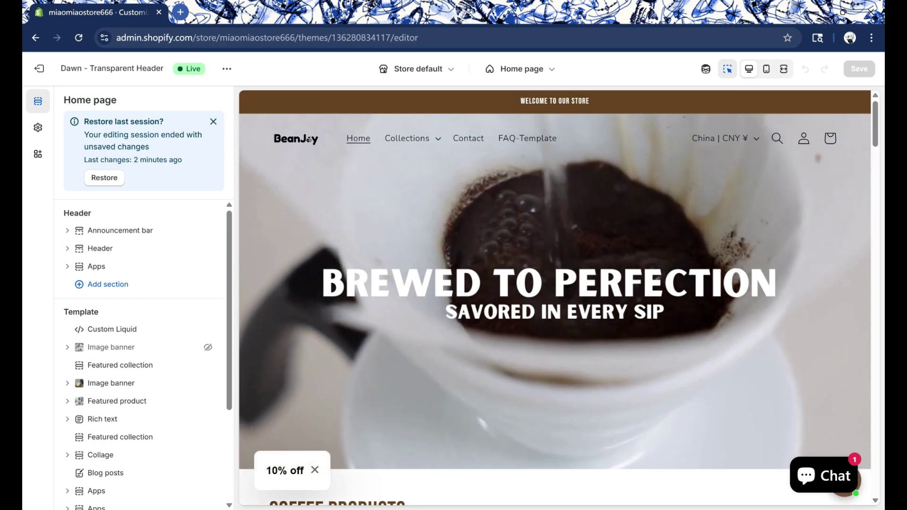
left_click(100, 248)
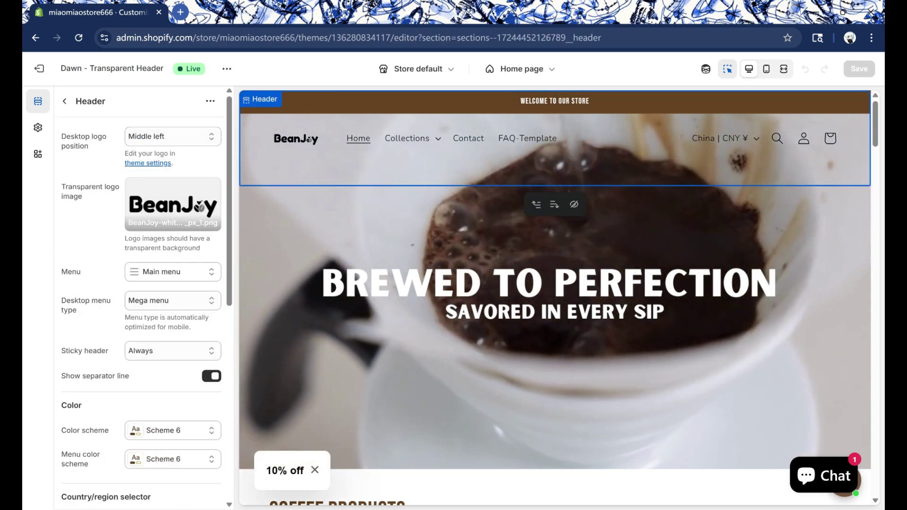
scroll(141, 302, "down", 4)
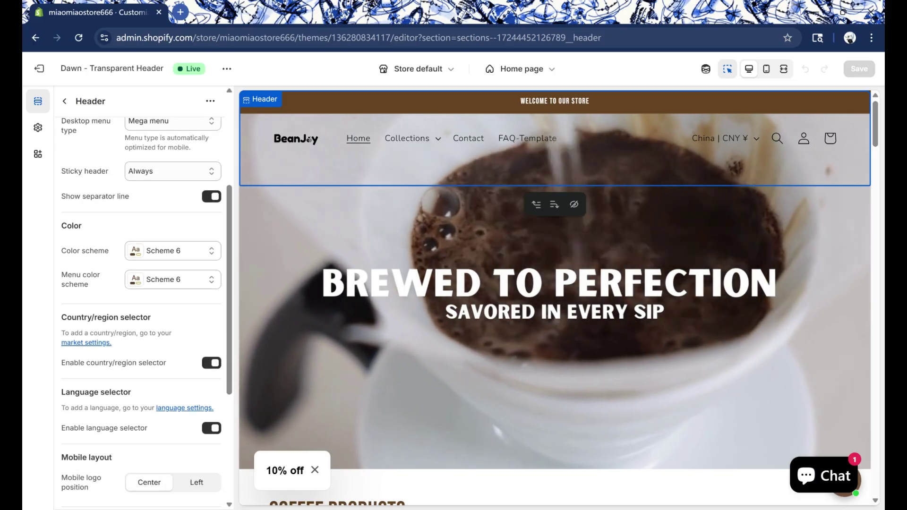
left_click(211, 362)
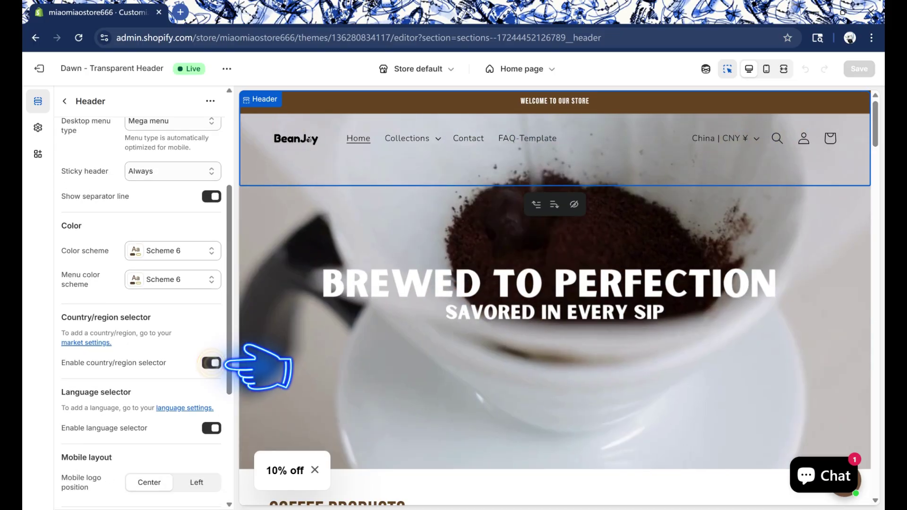
left_click(211, 363)
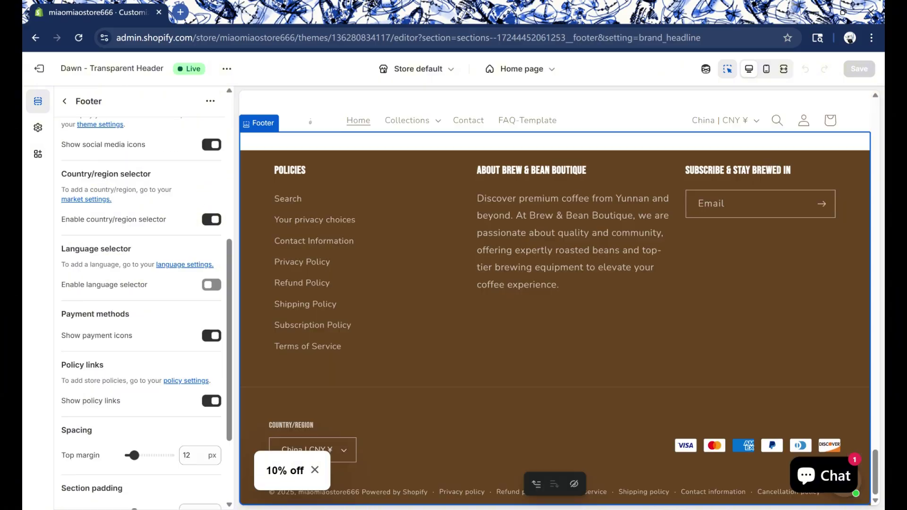
- Check the footer's country/region selector setting and open its country list in the store preview
left_click(211, 219)
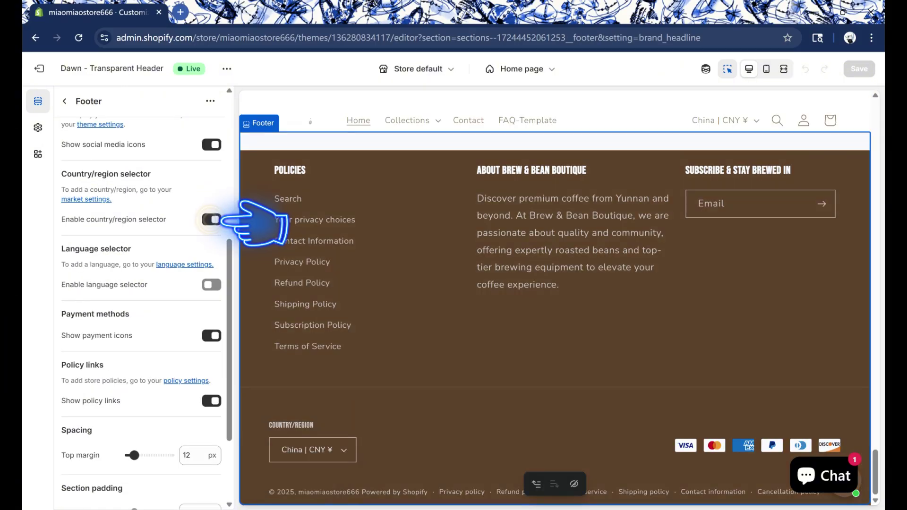
left_click(312, 449)
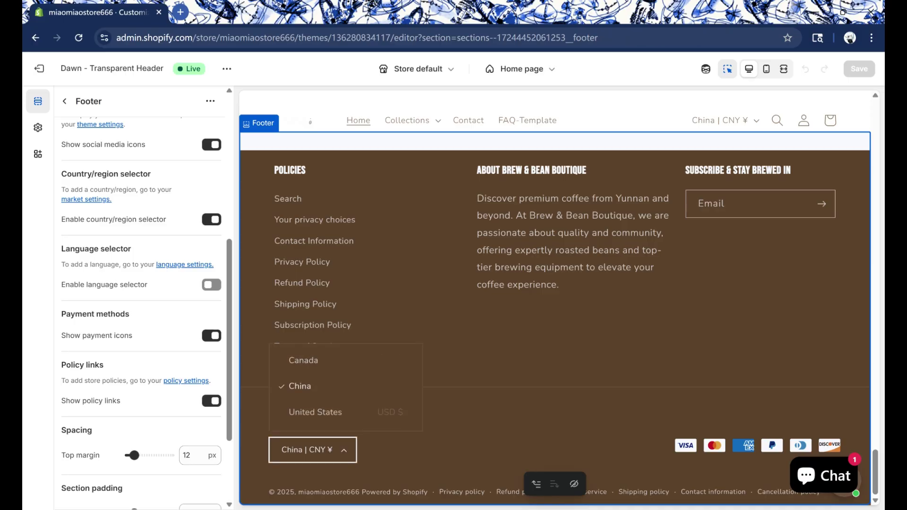